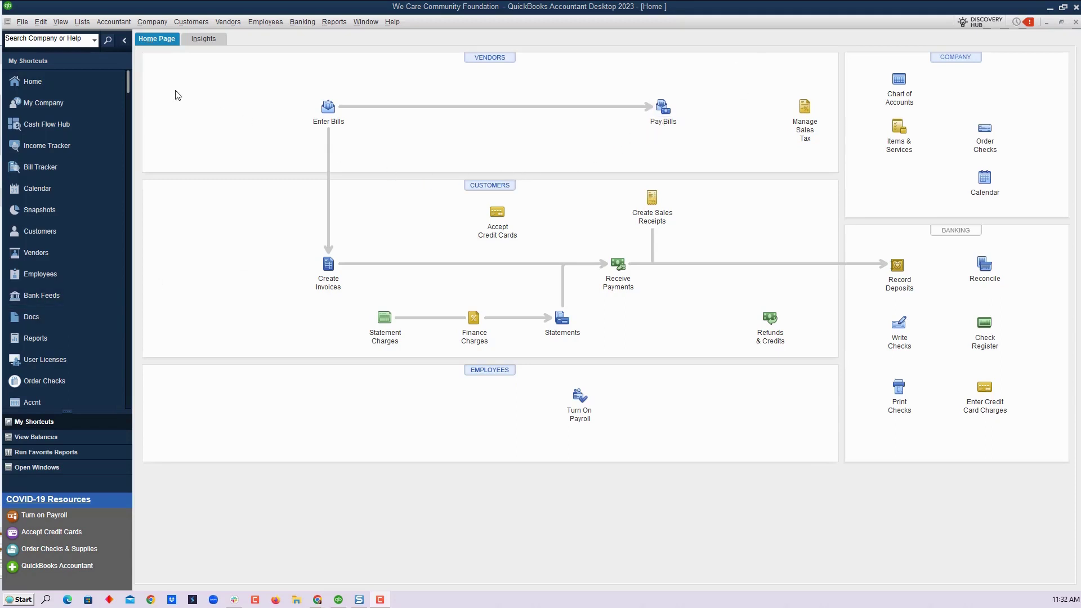
Step: Change the Desktop View company file colour scheme preference to Blue-Gray
left_click(44, 27)
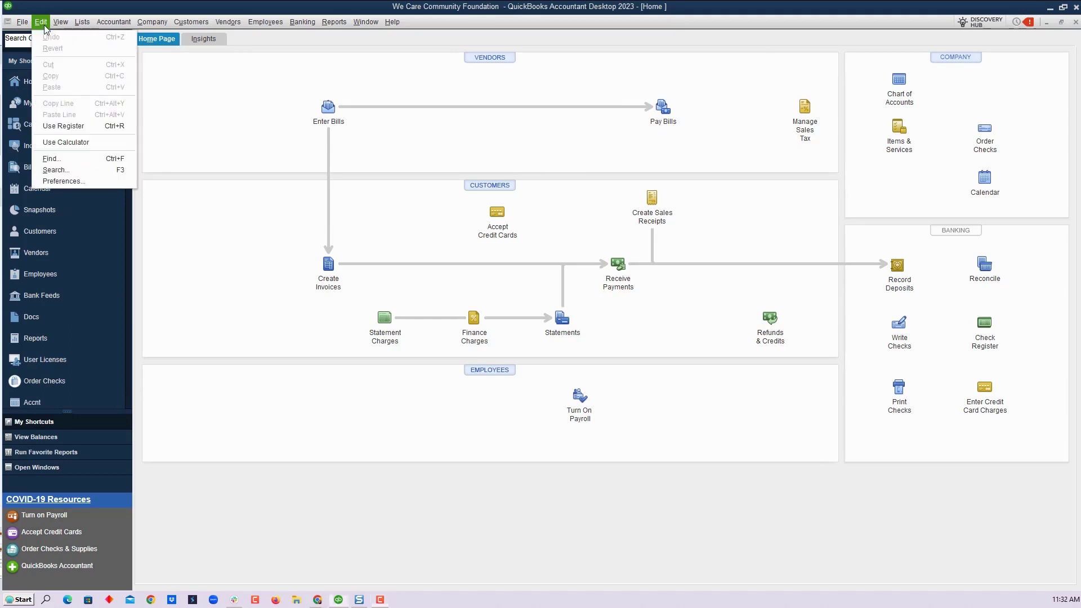
left_click(69, 182)
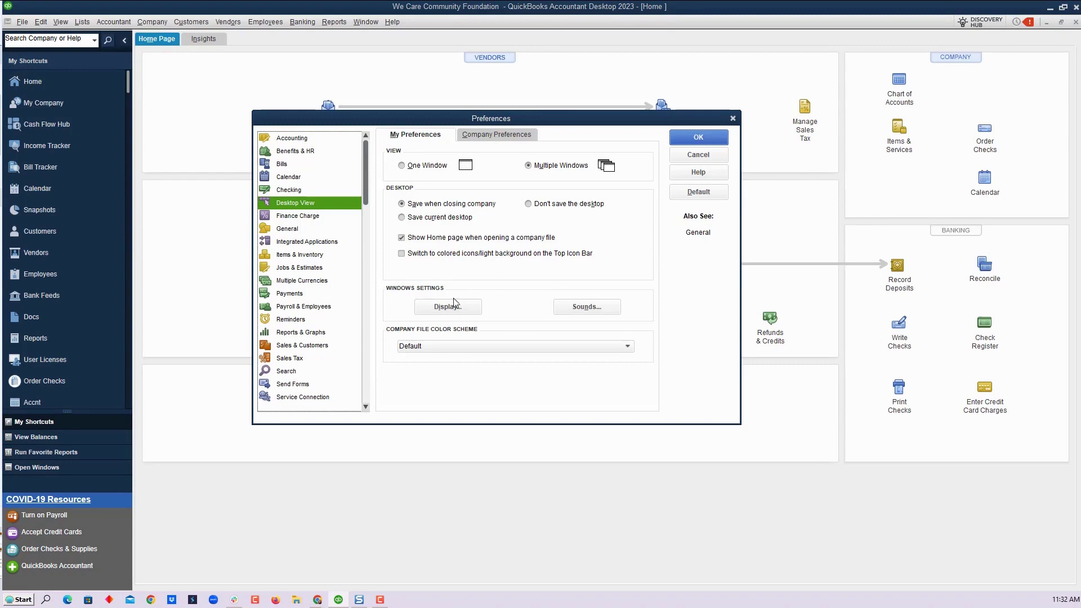
left_click(456, 346)
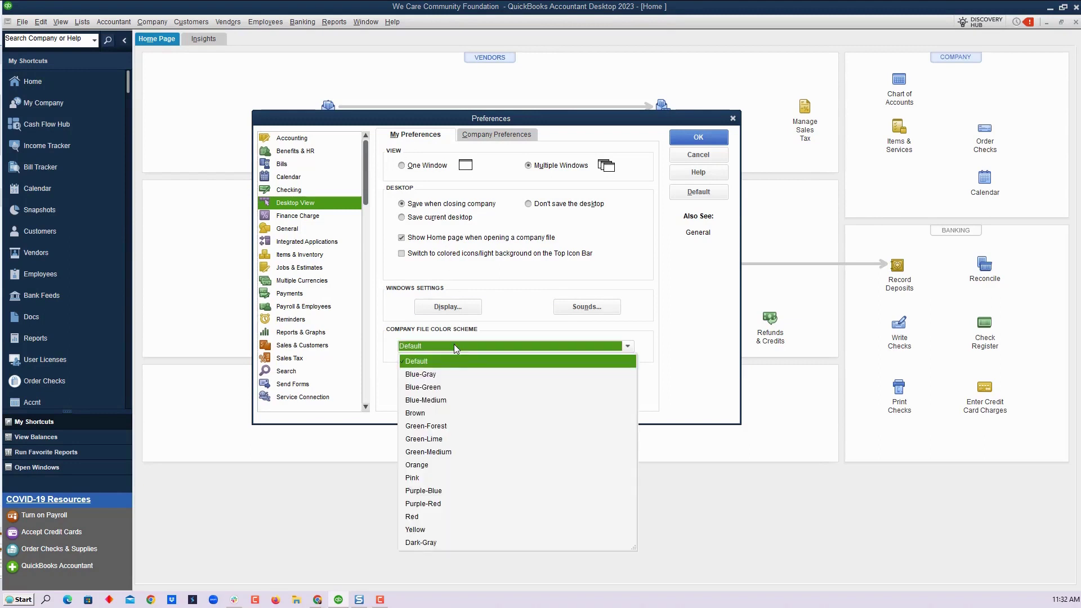
left_click(431, 375)
key("Return")
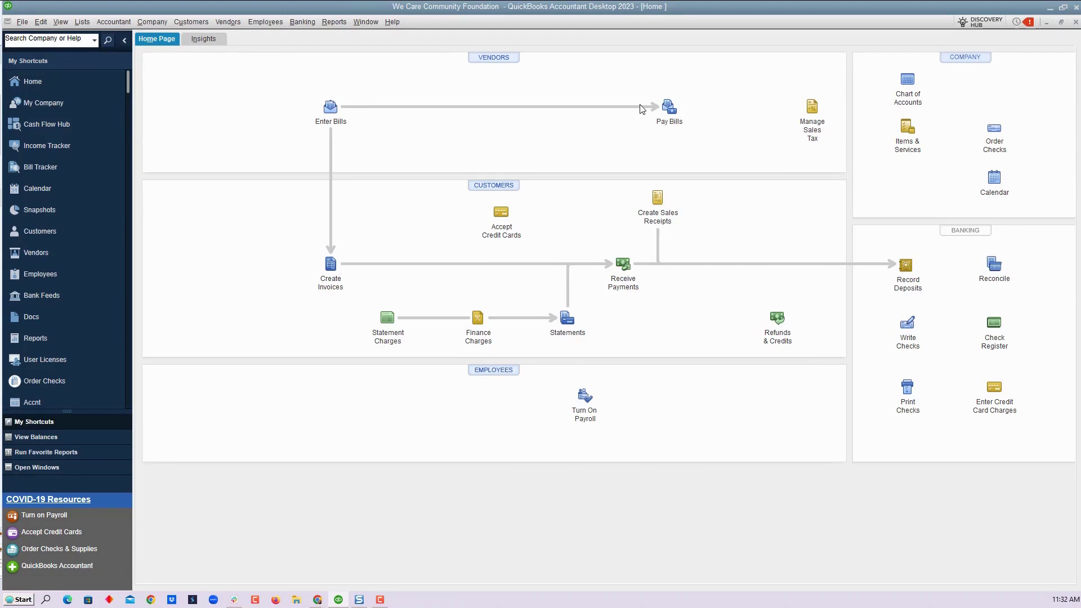
Step: From the Chart of Accounts, open the 1010 Cash in bank - operating register in 1-Line view
left_click(82, 22)
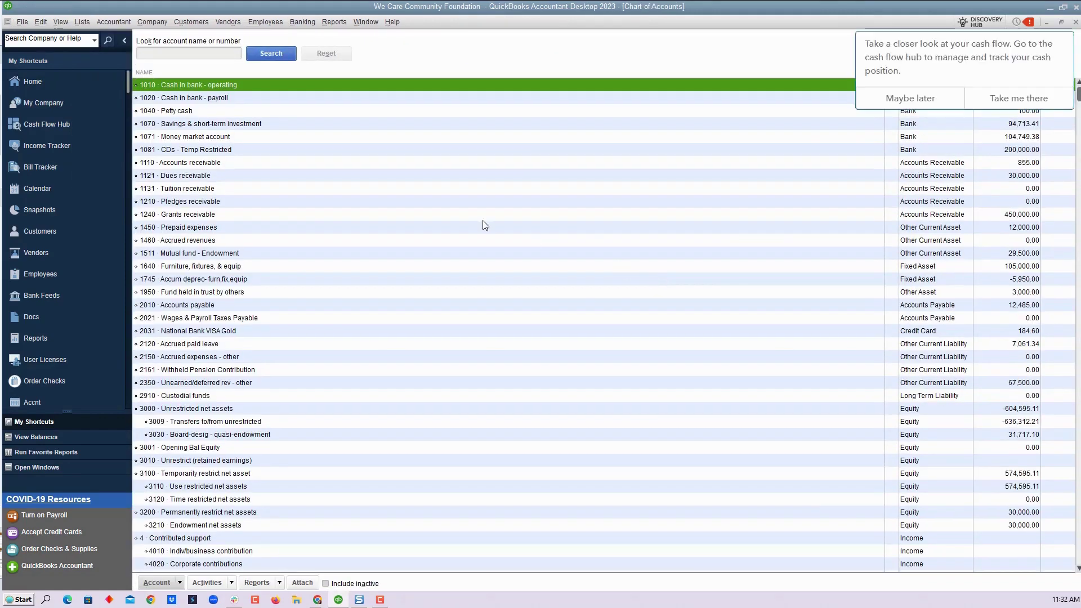
double_click(231, 84)
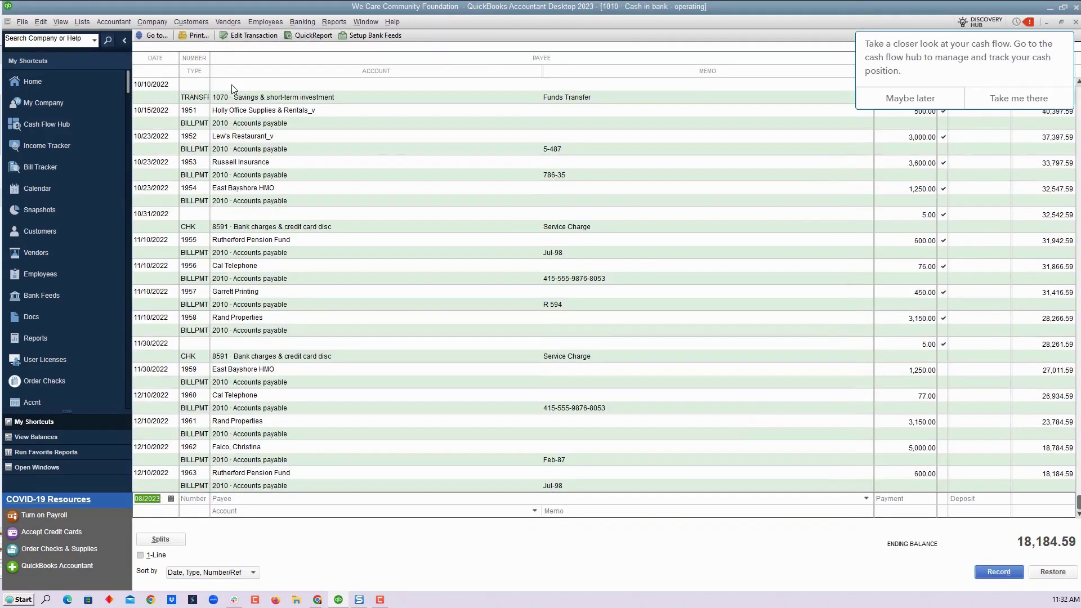
key("Escape")
double_click(232, 93)
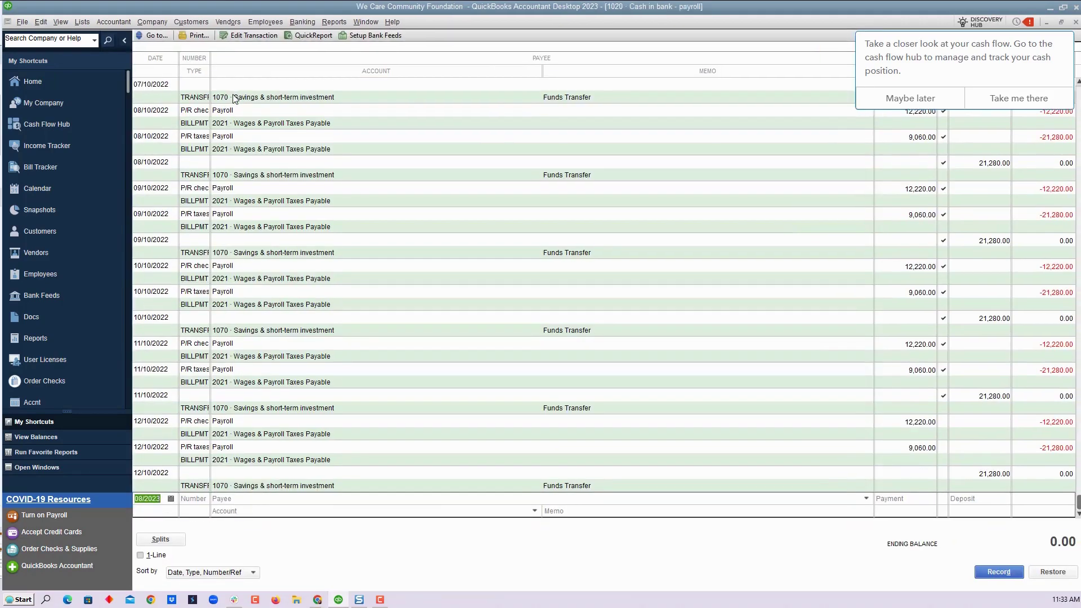
key("Escape")
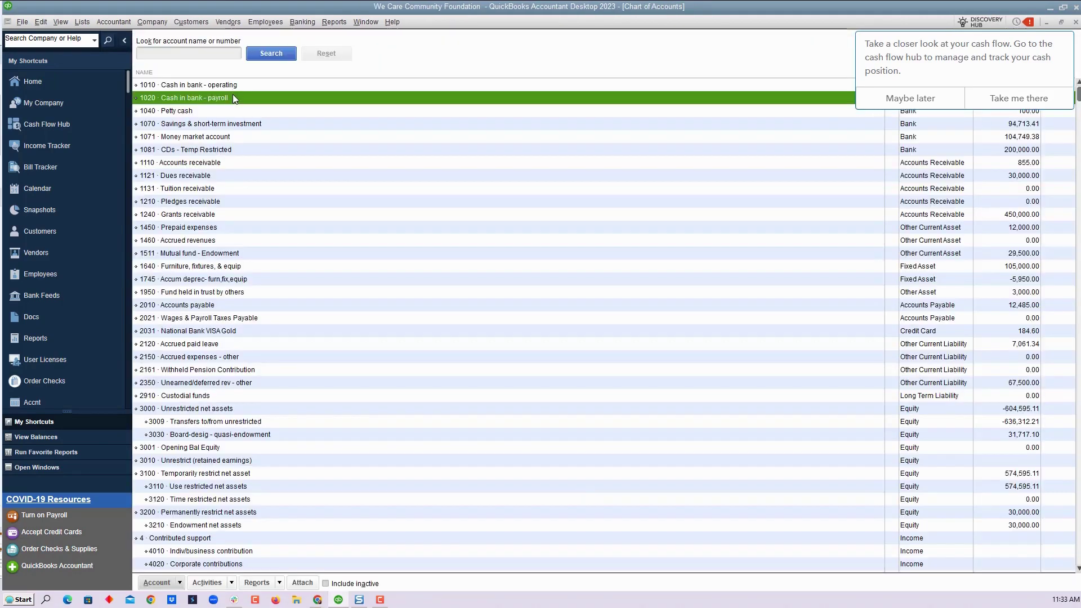
double_click(237, 86)
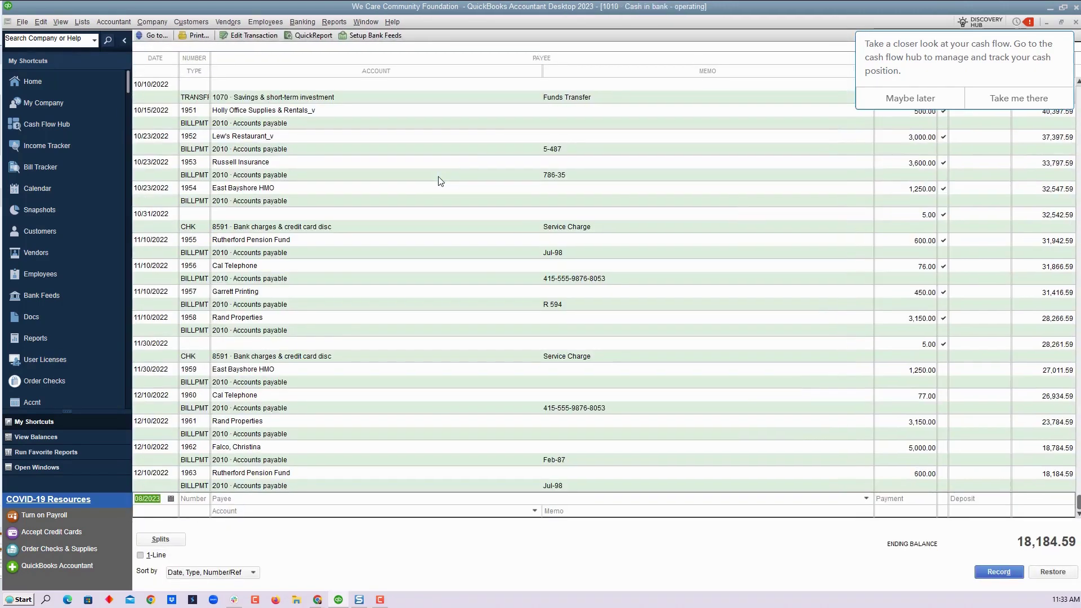
left_click(141, 555)
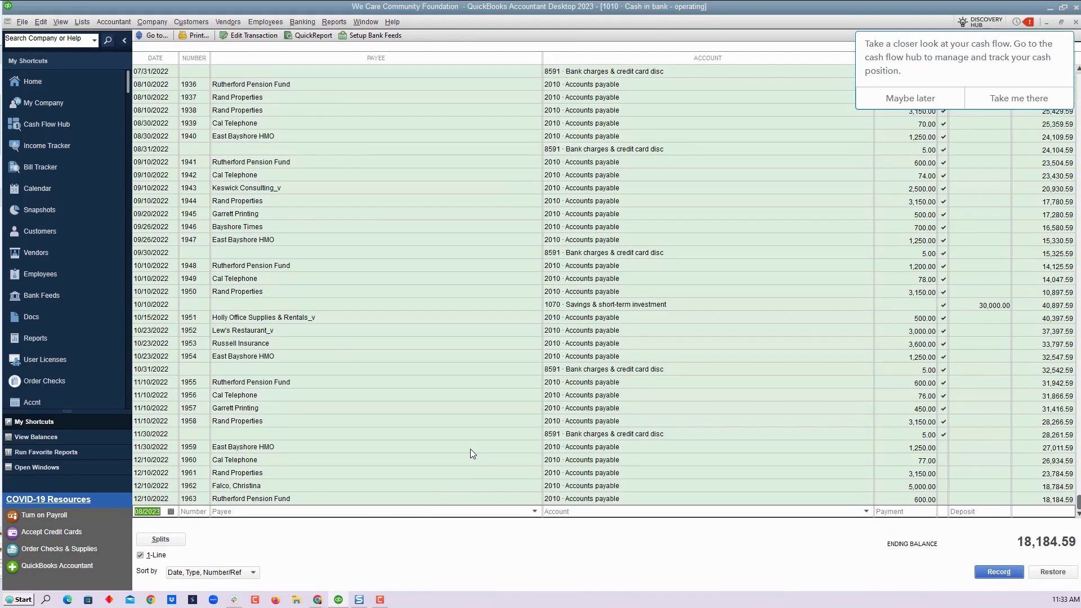
Step: Change the Cash in bank - operating account colour to pink, then close its register
left_click(910, 100)
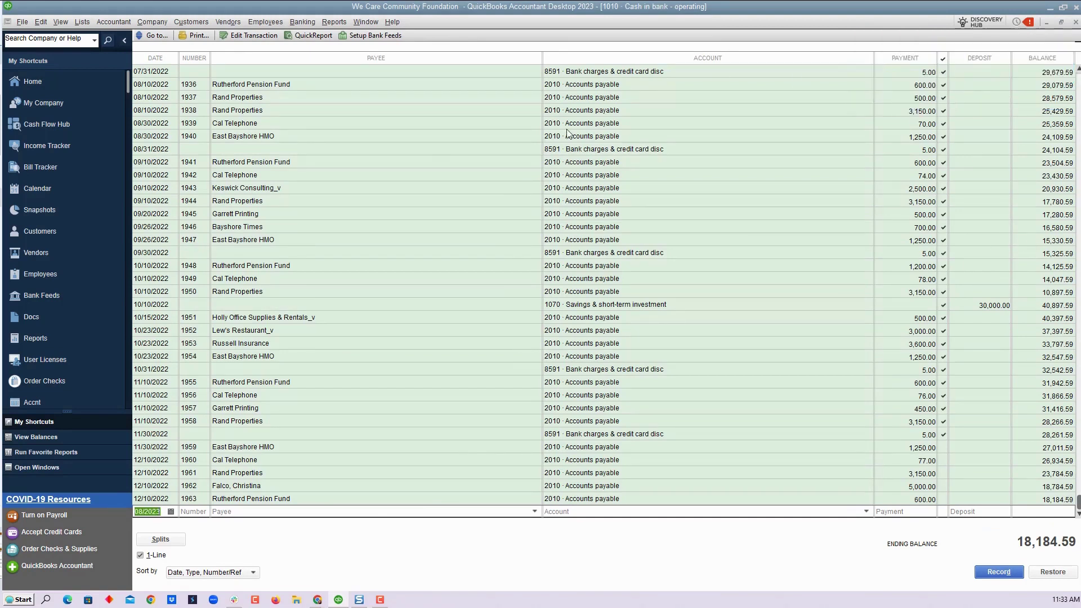
left_click(41, 22)
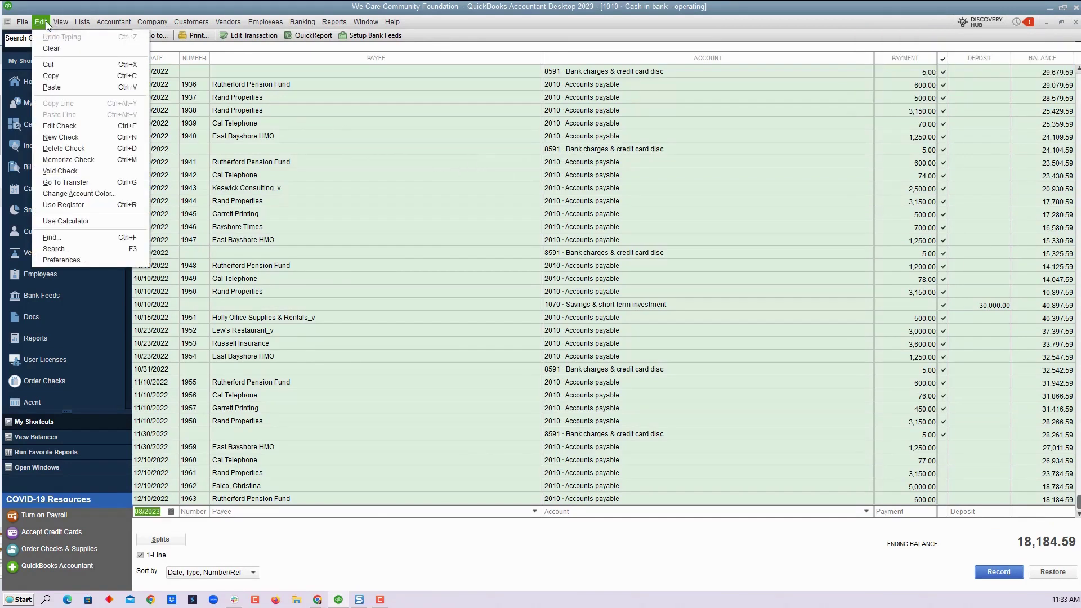
left_click(76, 194)
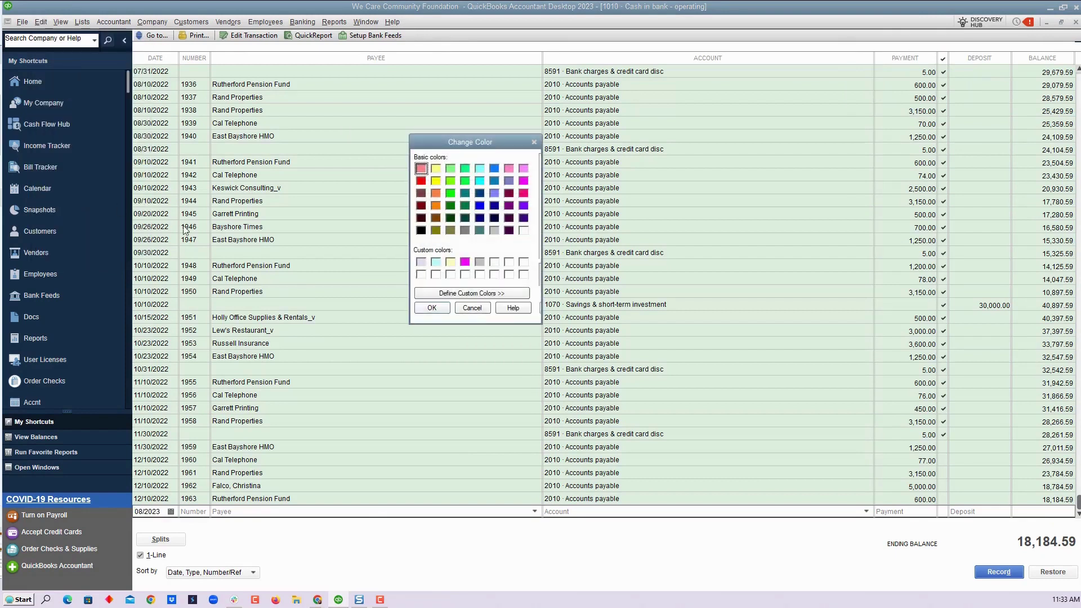
left_click(511, 172)
left_click(433, 308)
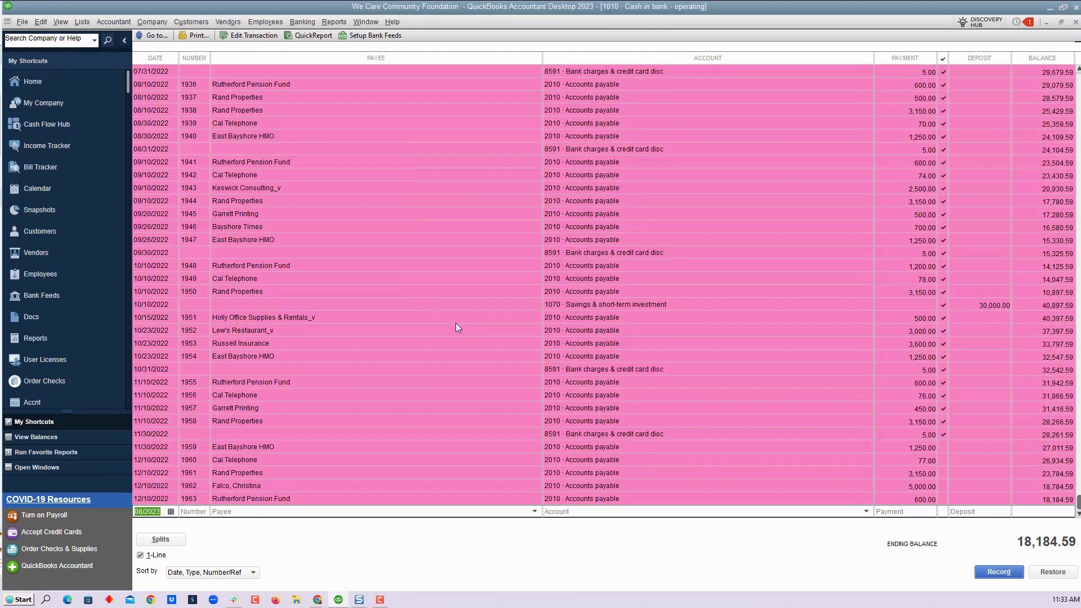
key("Escape")
Step: Switch the Cash in bank - payroll register to 1-Line view, then close it
double_click(228, 99)
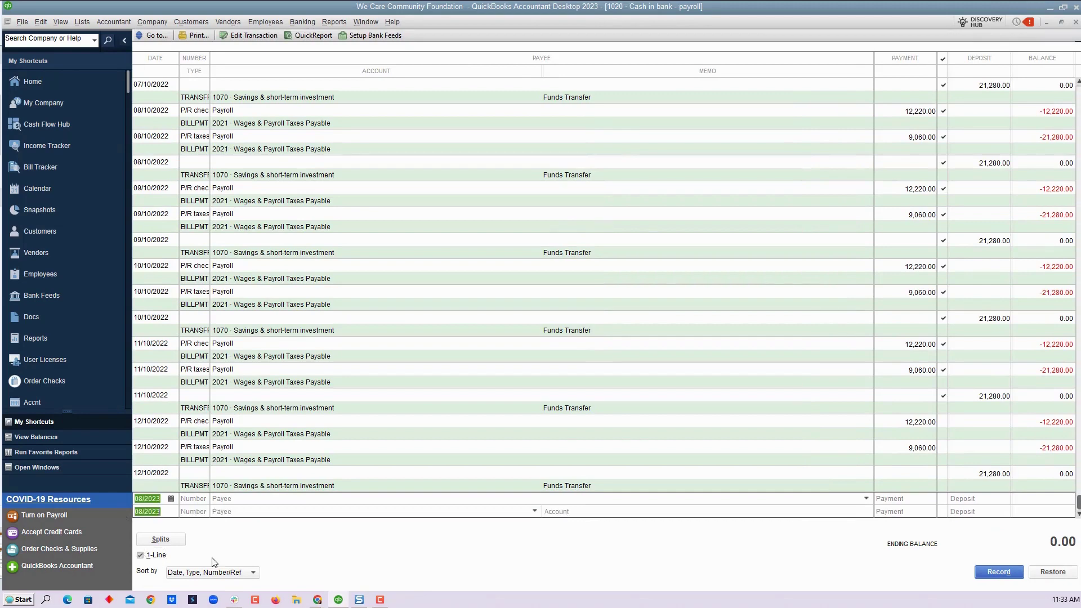
left_click(141, 555)
key("Escape")
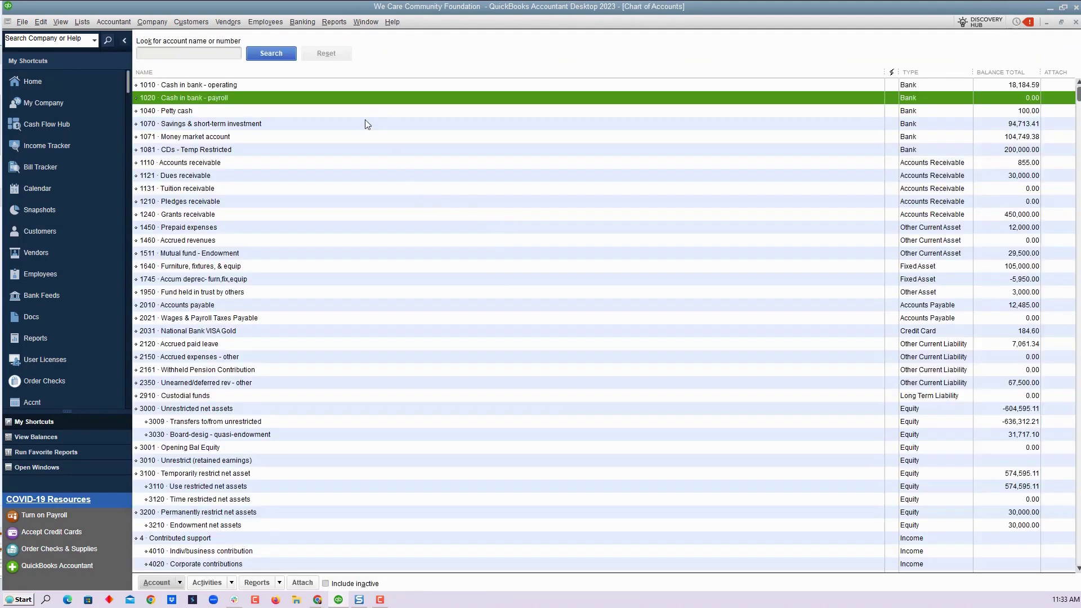
Step: Start a new check paid from 1010 Cash in bank - operating
left_click(303, 21)
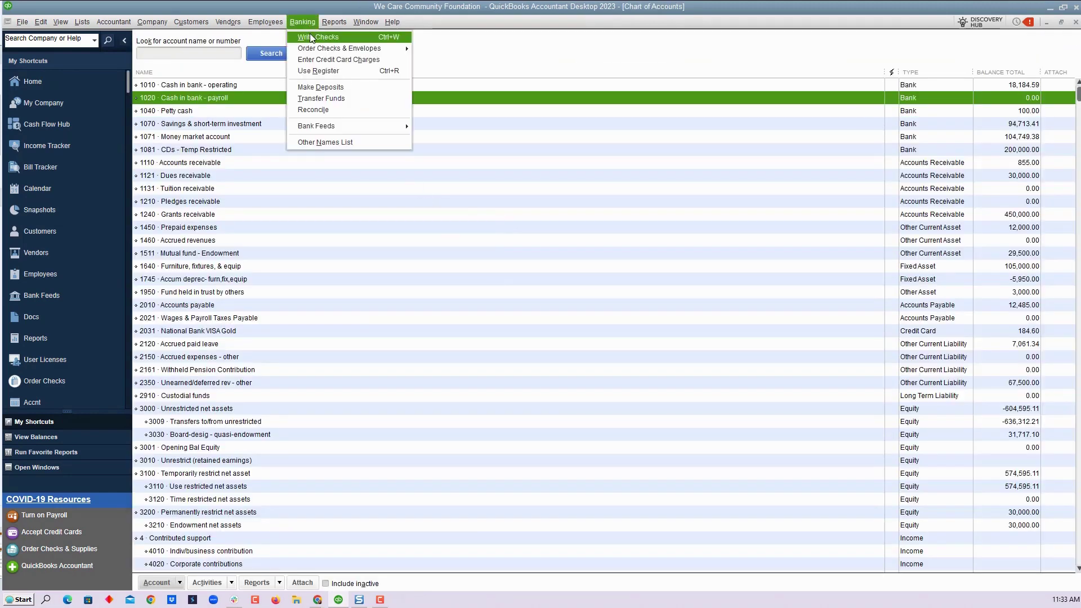
left_click(311, 38)
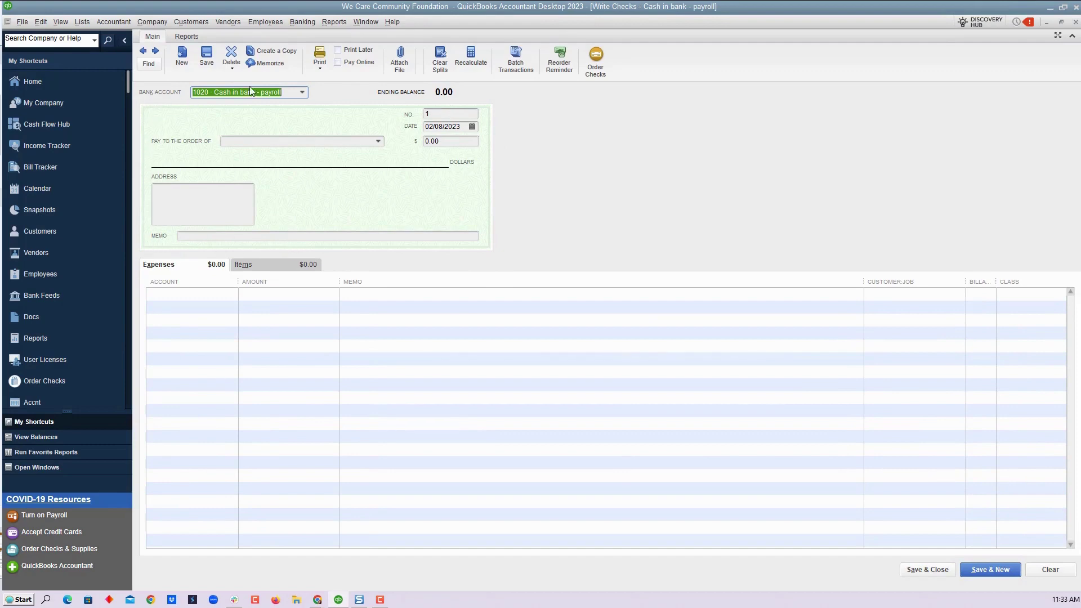
left_click(302, 94)
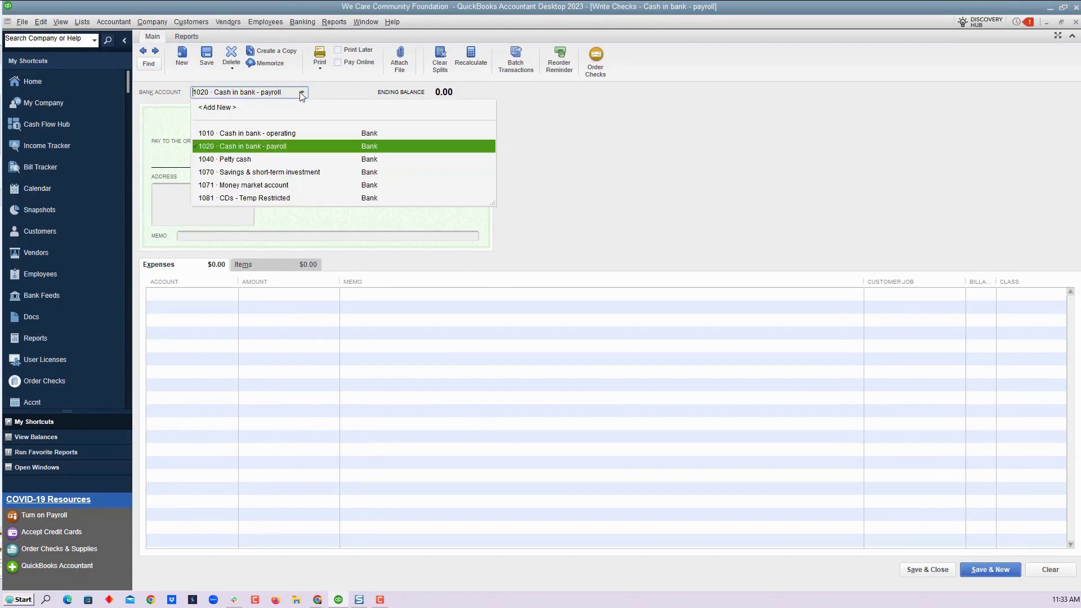
left_click(279, 133)
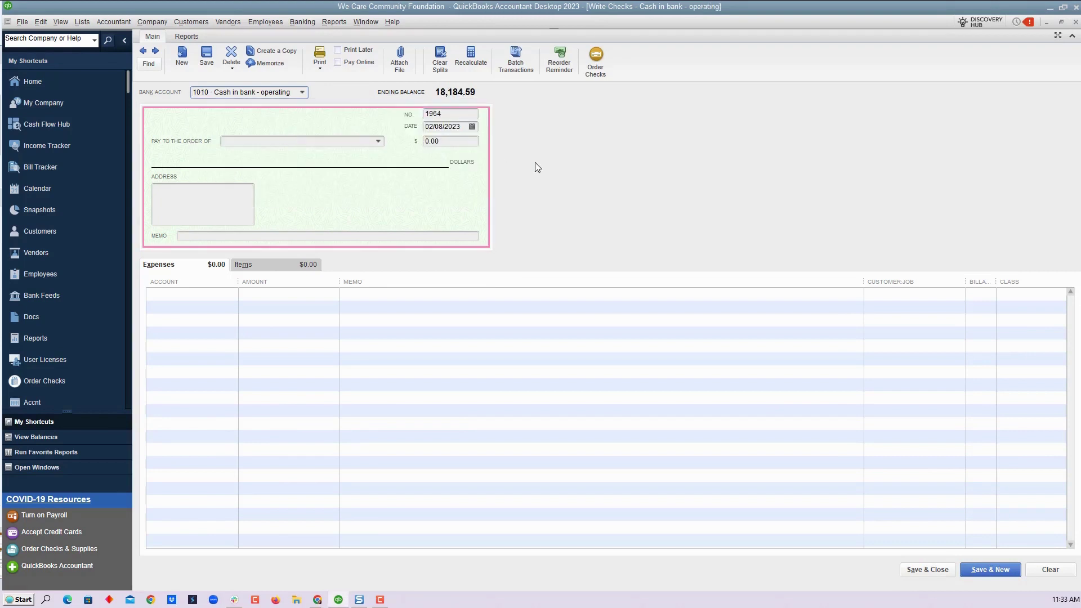